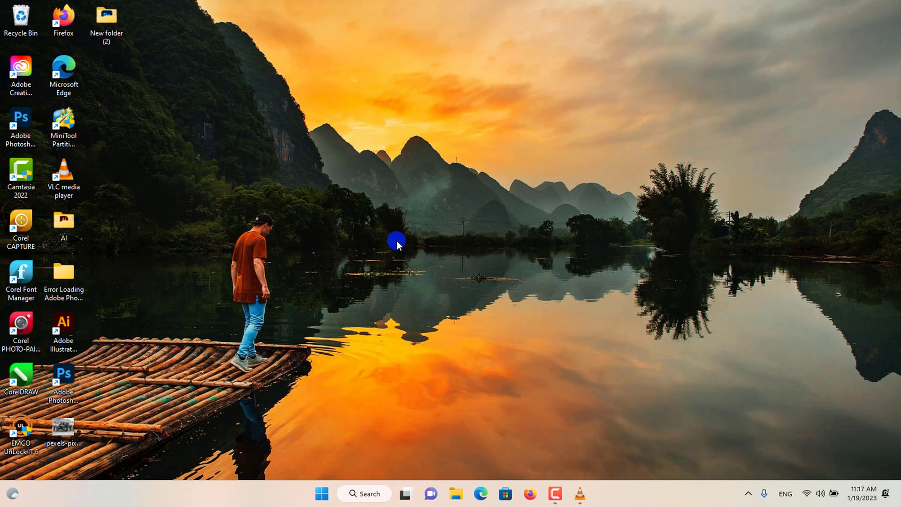
Confirm Wi-Fi is connected, then launch Creative Cloud Desktop, check the account menu, and minimize it.
left_click(806, 491)
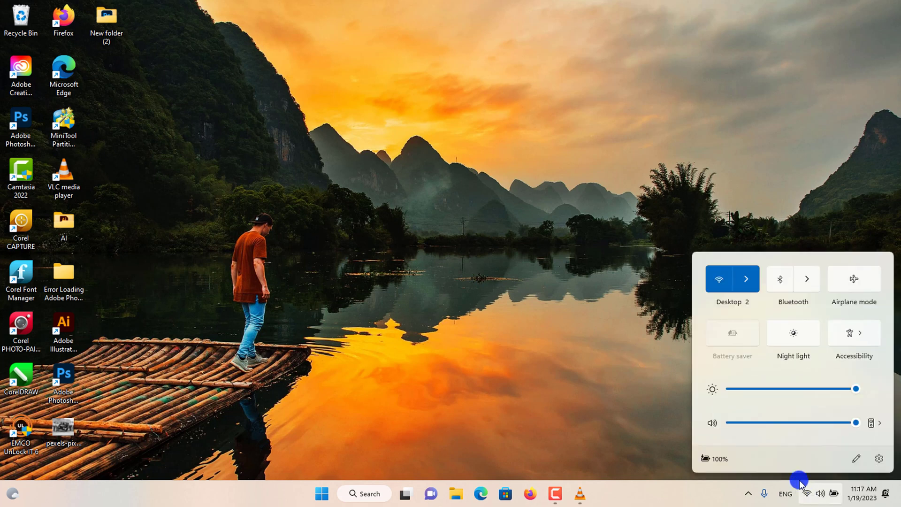
left_click(745, 288)
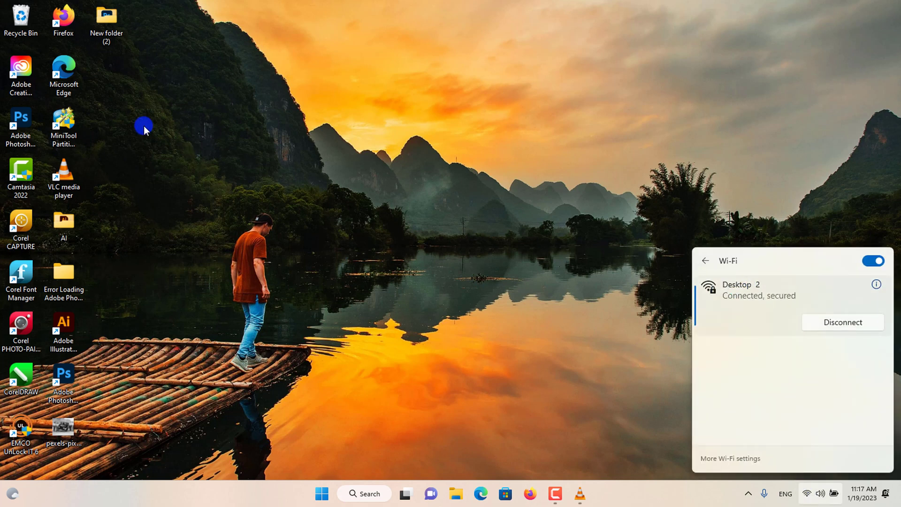
double_click(22, 70)
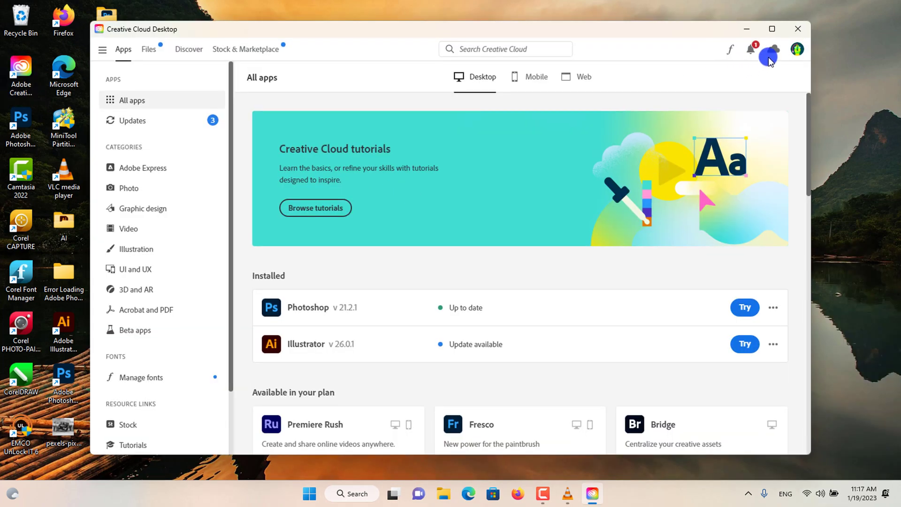
left_click(798, 54)
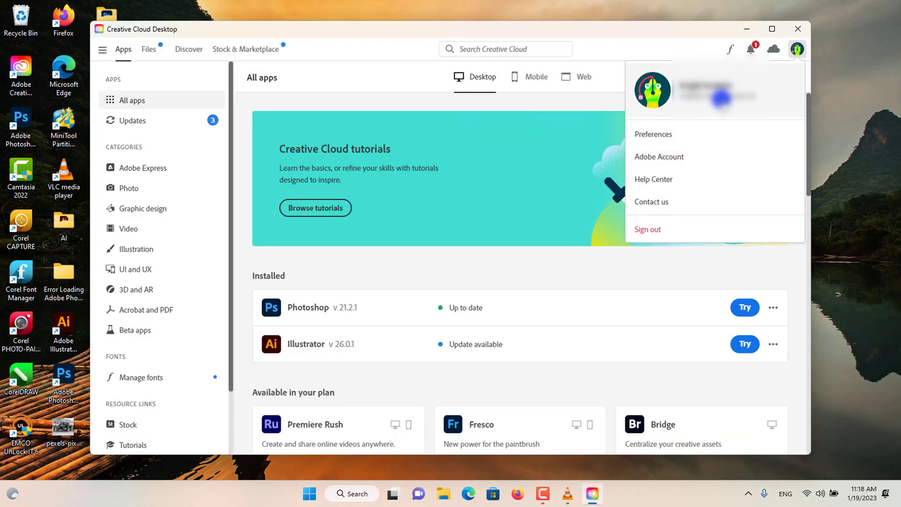
left_click(752, 32)
left_click(750, 31)
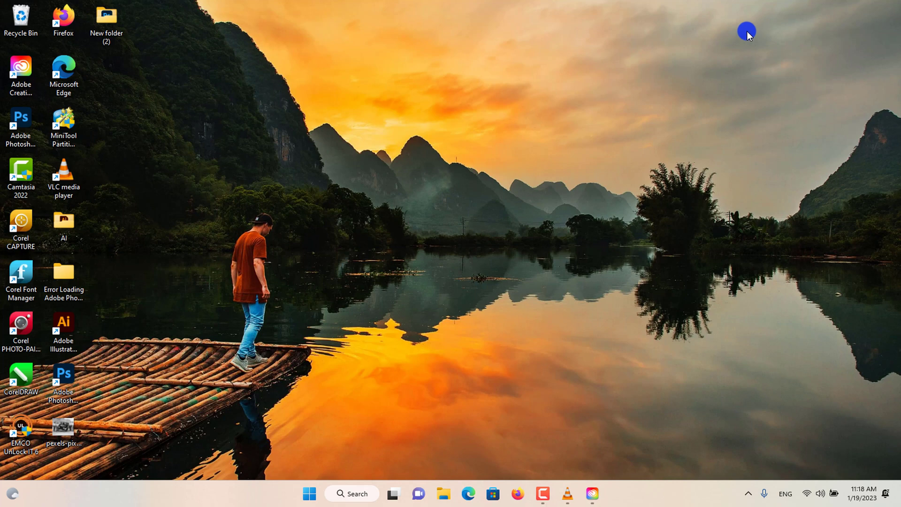
Launch Photoshop 2023 and open the desktop photo pexels-pixabay-78793.jpg in it.
double_click(23, 120)
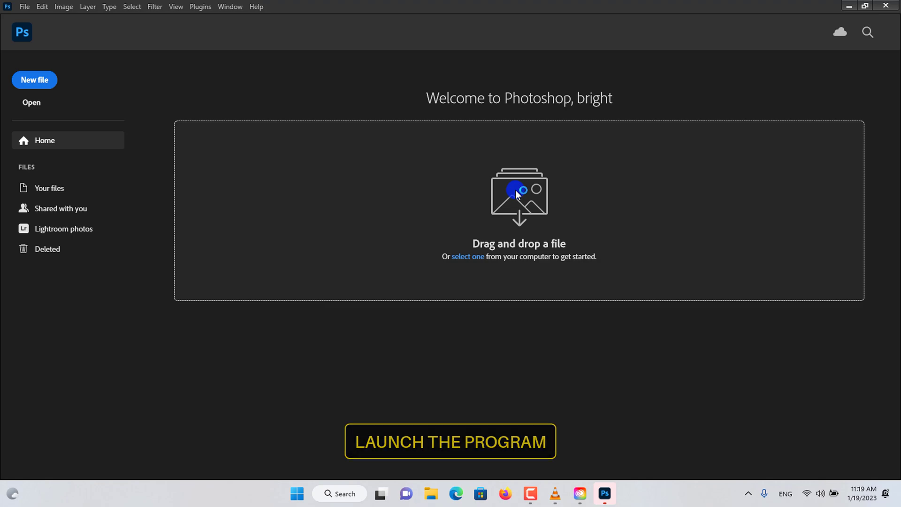
left_click(848, 6)
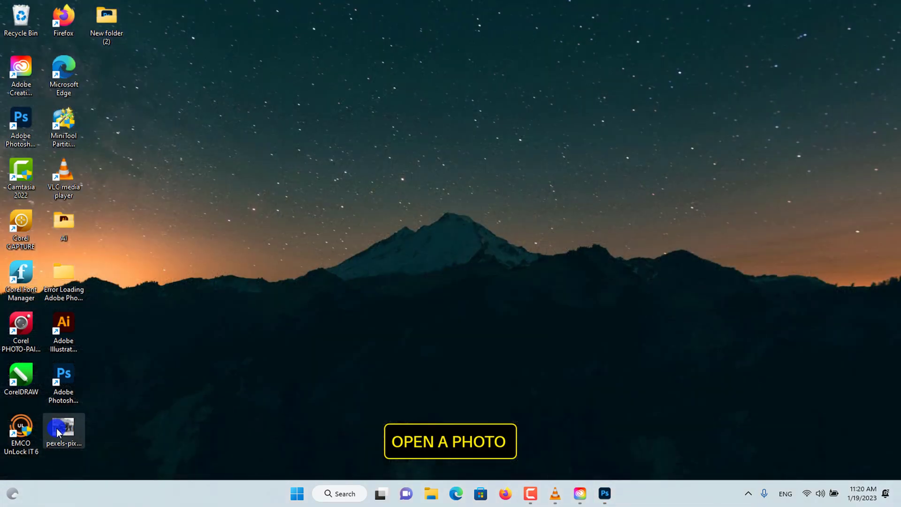
right_click(57, 428)
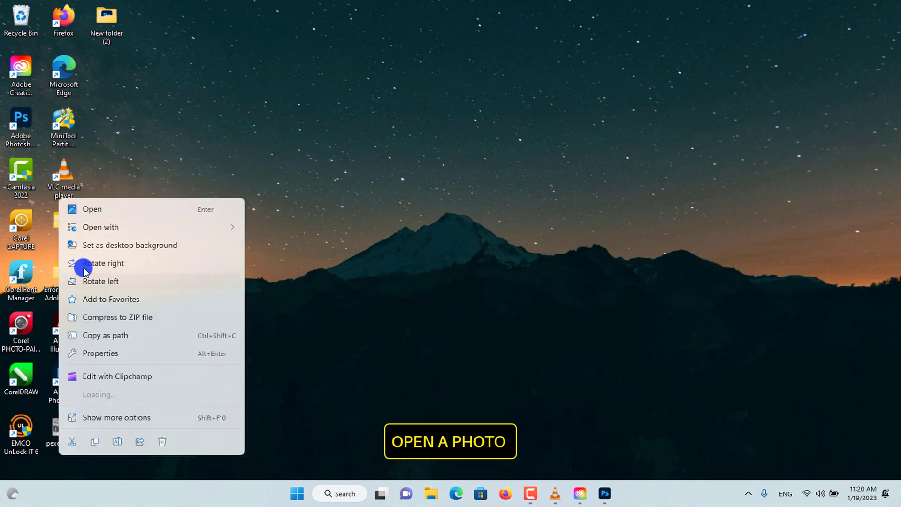
mouse_move(141, 225)
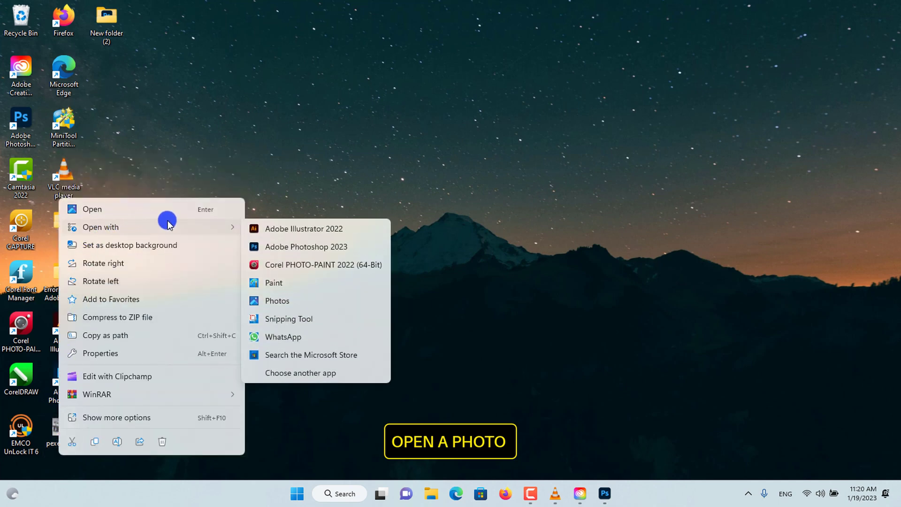
left_click(275, 247)
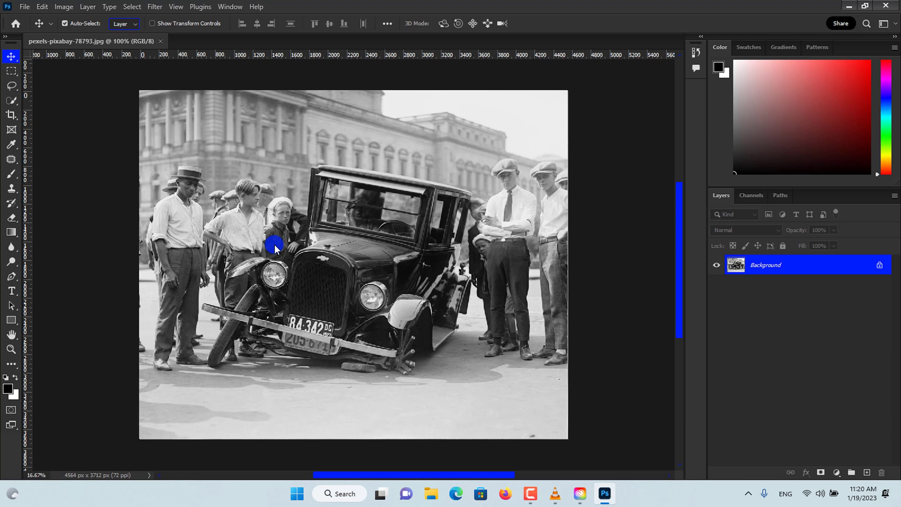
left_click(155, 6)
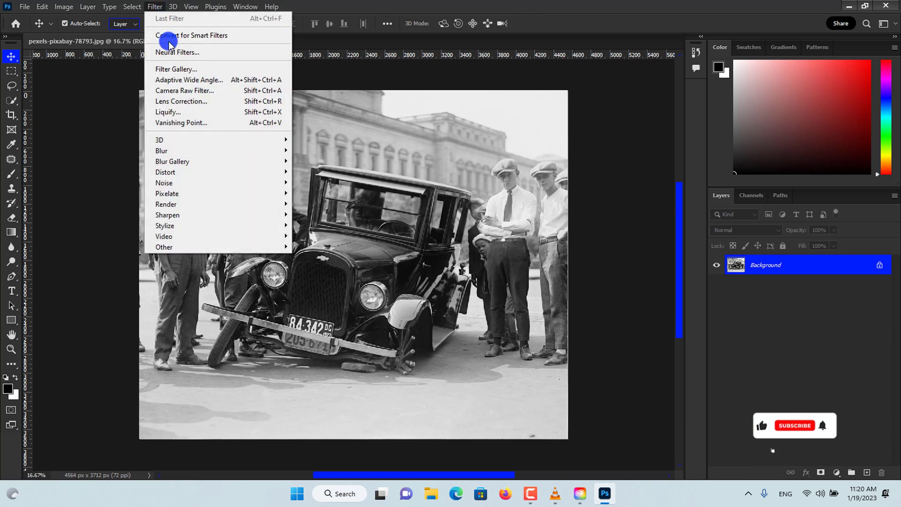
left_click(190, 53)
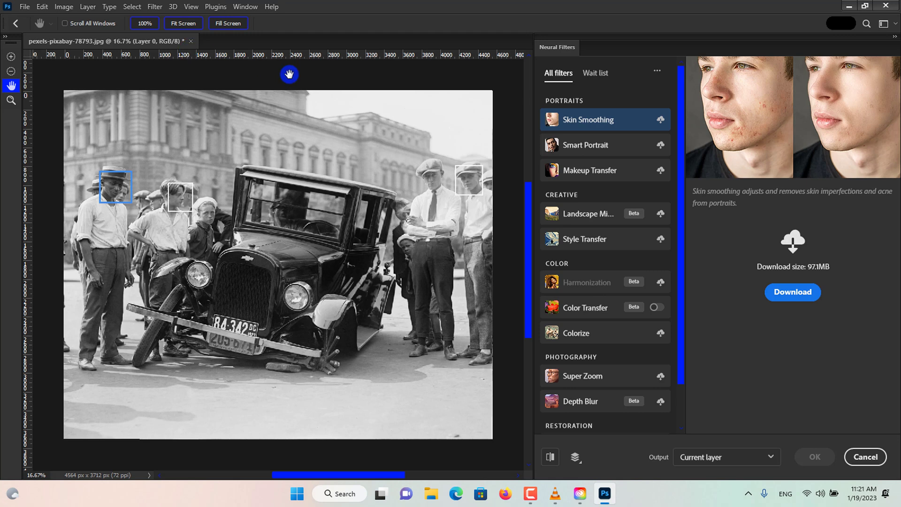
left_click(803, 297)
left_click(803, 297)
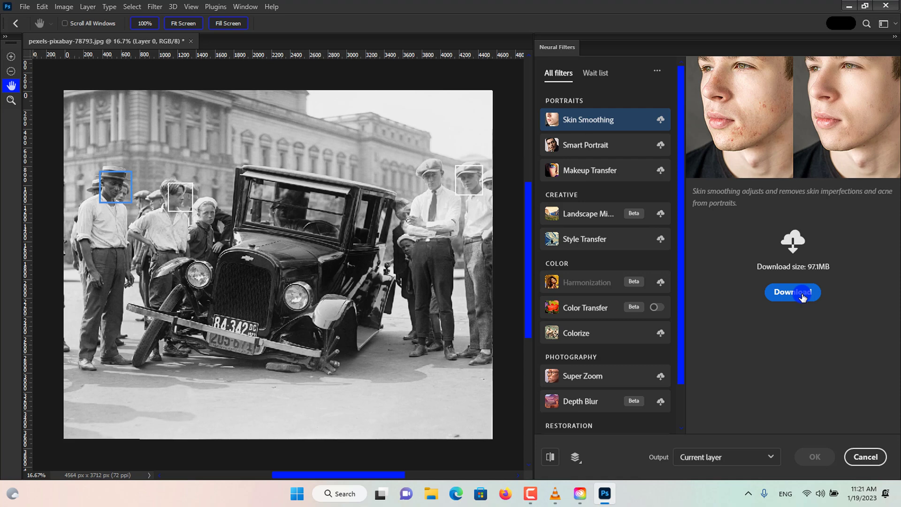
left_click(606, 145)
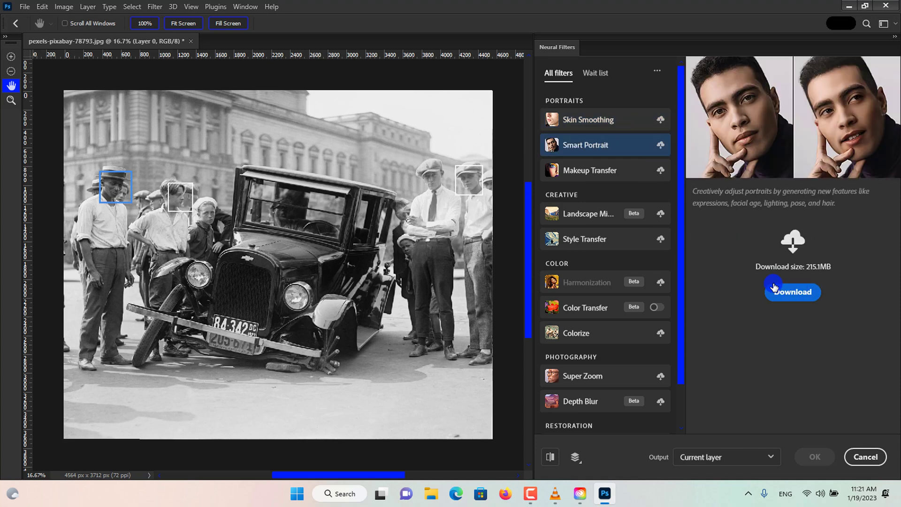
left_click(597, 171)
left_click(793, 292)
left_click(793, 292)
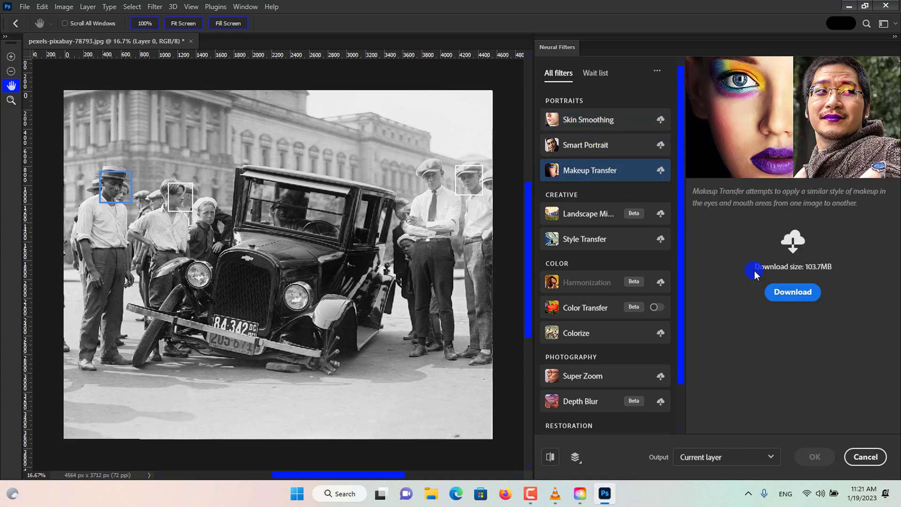
key("Down")
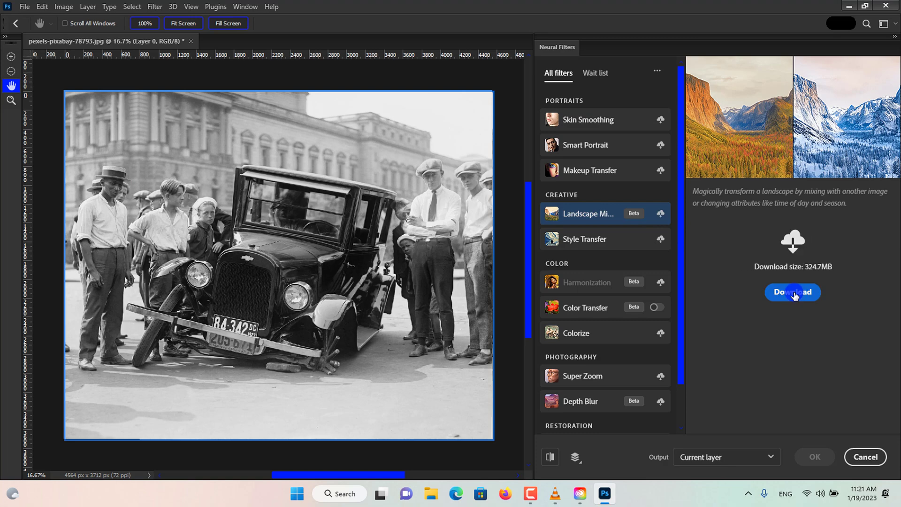
left_click(858, 456)
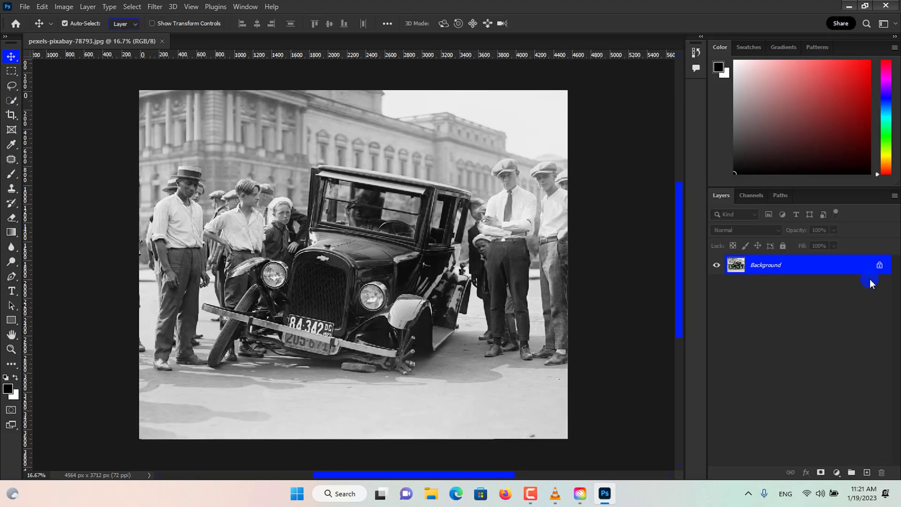
Close Photoshop, extract NEURAL OFFLINE.rar here with WinRAR, and move the Internal folder below it.
left_click(883, 8)
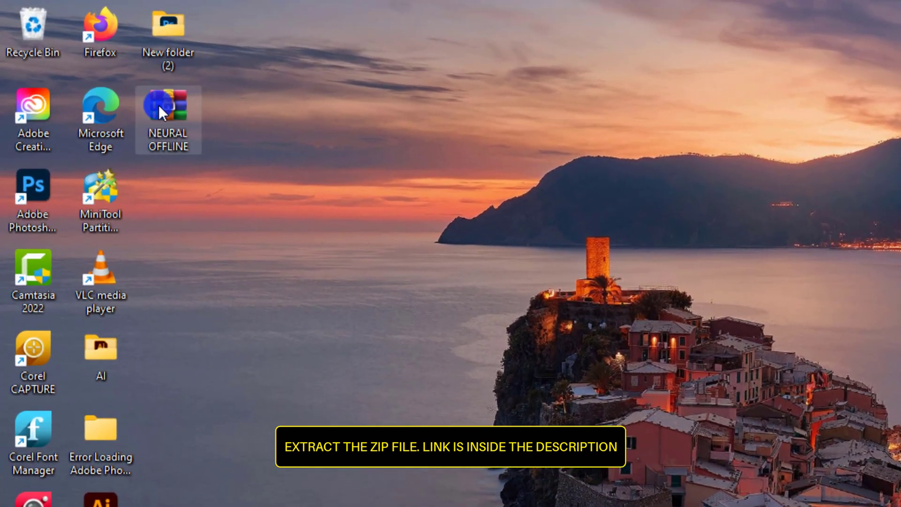
right_click(159, 105)
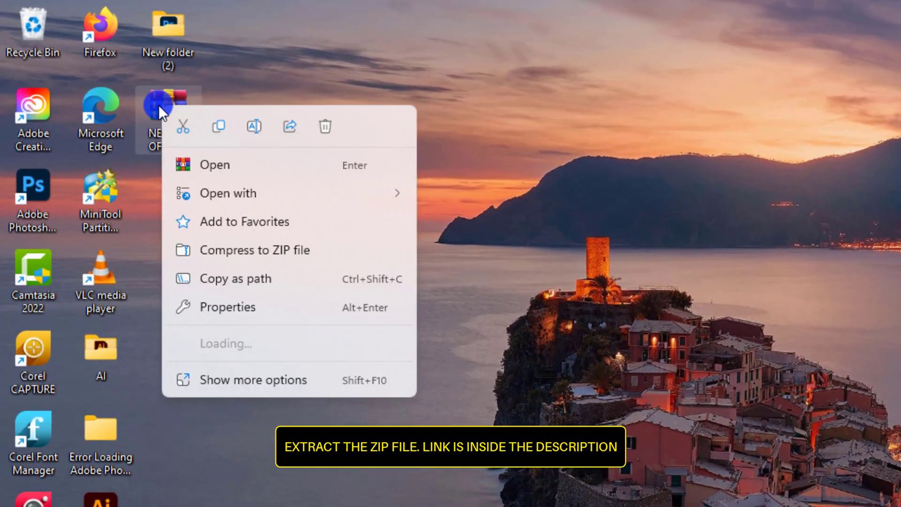
mouse_move(248, 340)
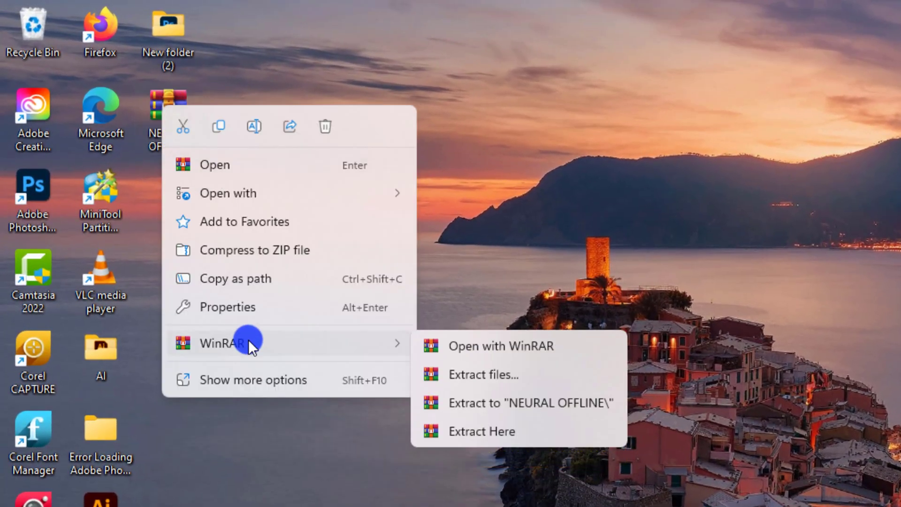
left_click(480, 429)
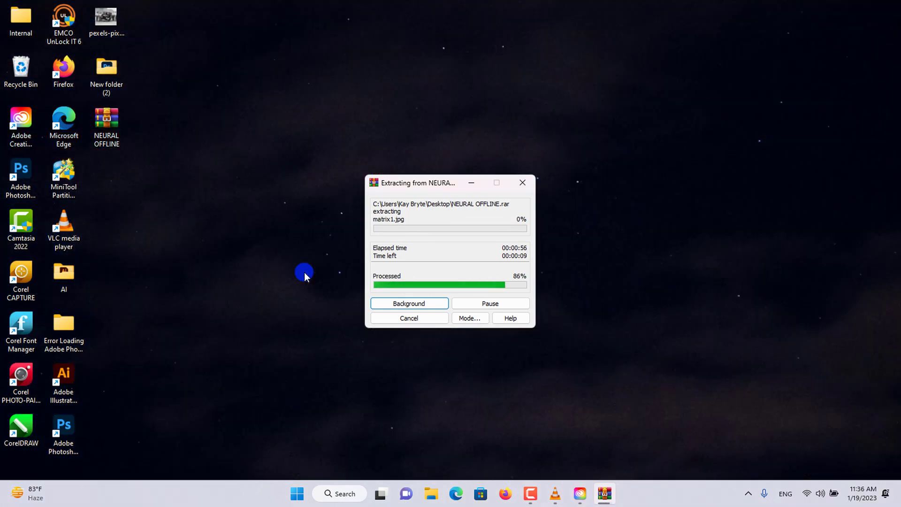
left_click_drag(20, 19, 109, 178)
Open Local Disk (C:) in File Explorer with hidden items shown.
key("super+e")
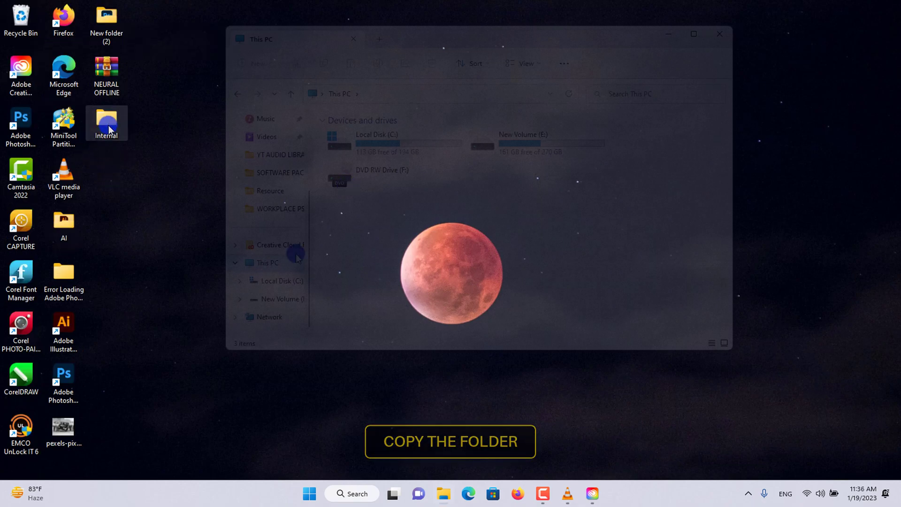
double_click(375, 143)
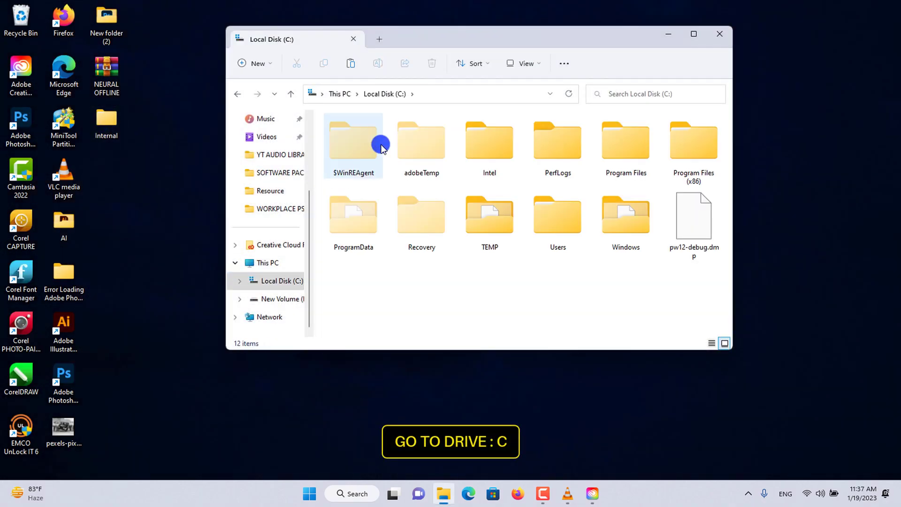
left_click(536, 67)
mouse_move(537, 255)
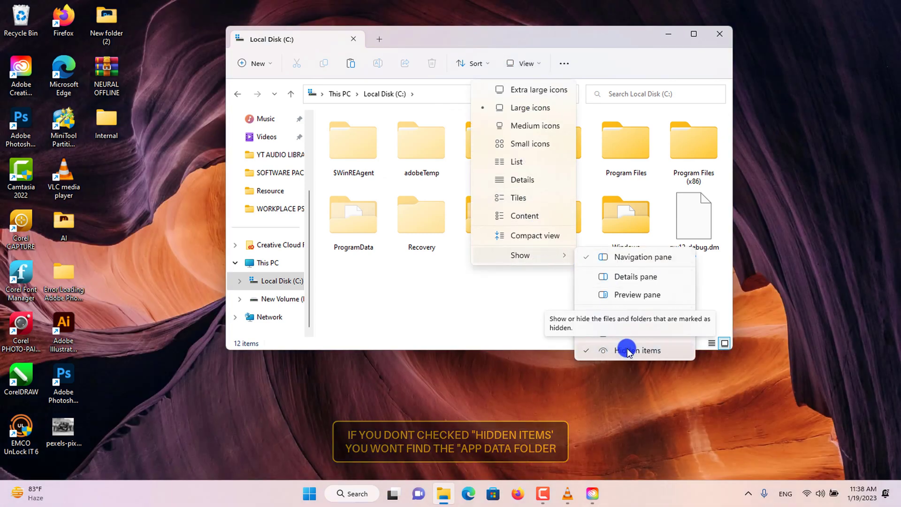
left_click(627, 351)
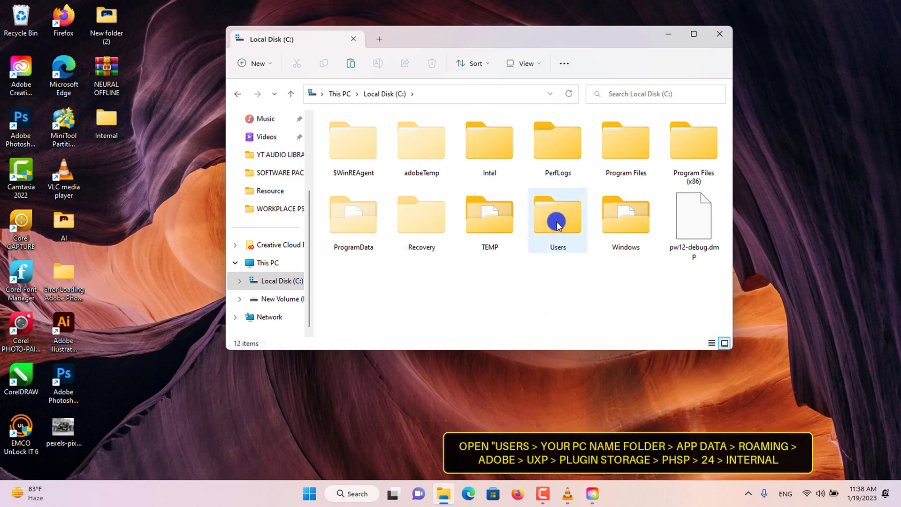
Navigate to Users\<user>\AppData\Roaming\Adobe\UXP\PluginsStorage\PHSP\24.
double_click(556, 225)
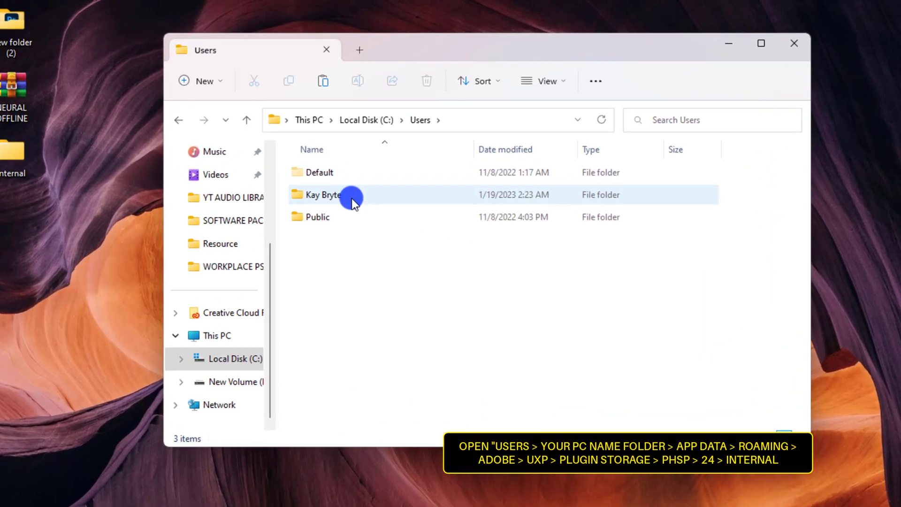
double_click(330, 195)
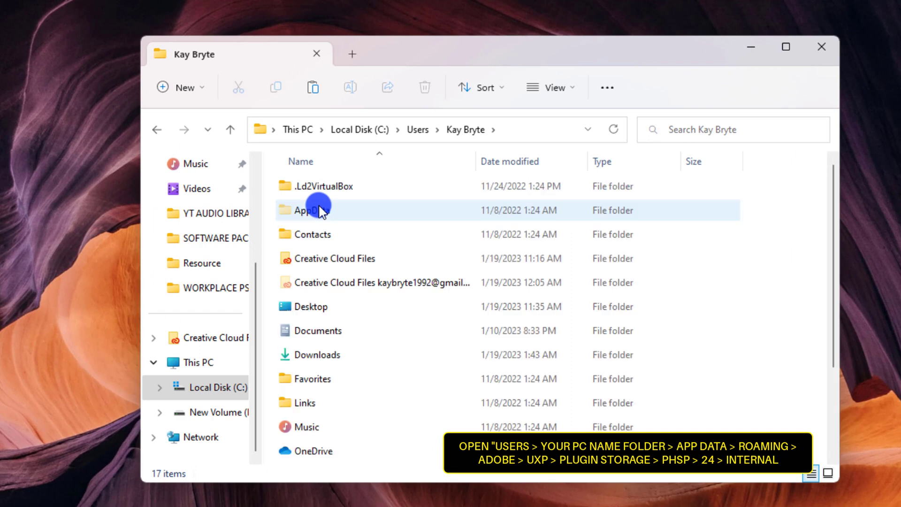
double_click(312, 210)
left_click(322, 233)
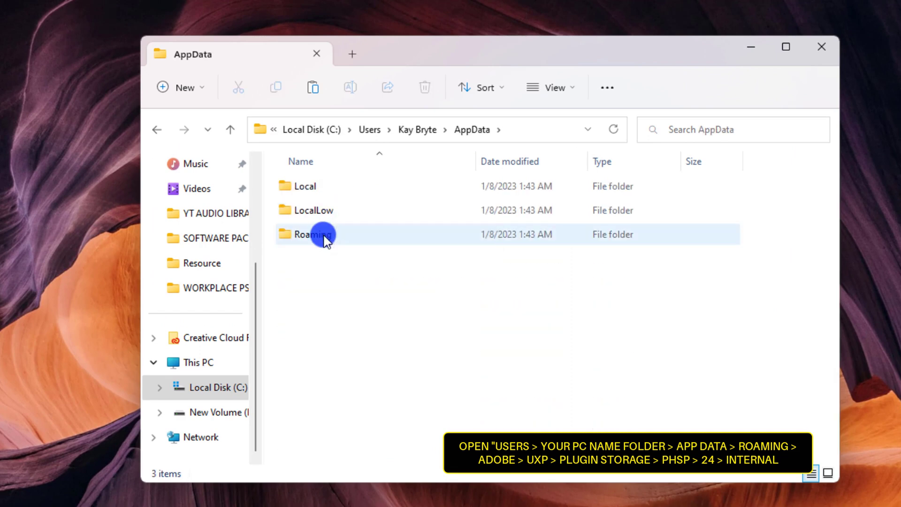
double_click(329, 235)
left_click(327, 233)
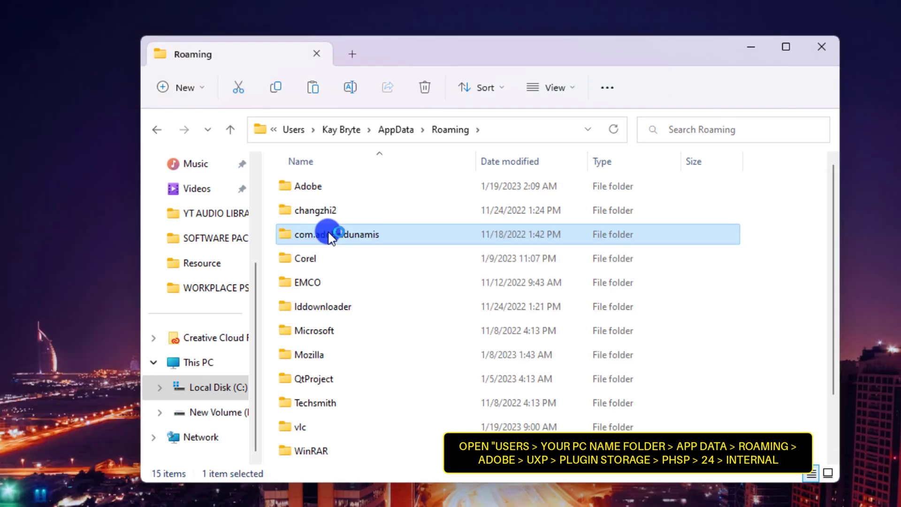
double_click(314, 186)
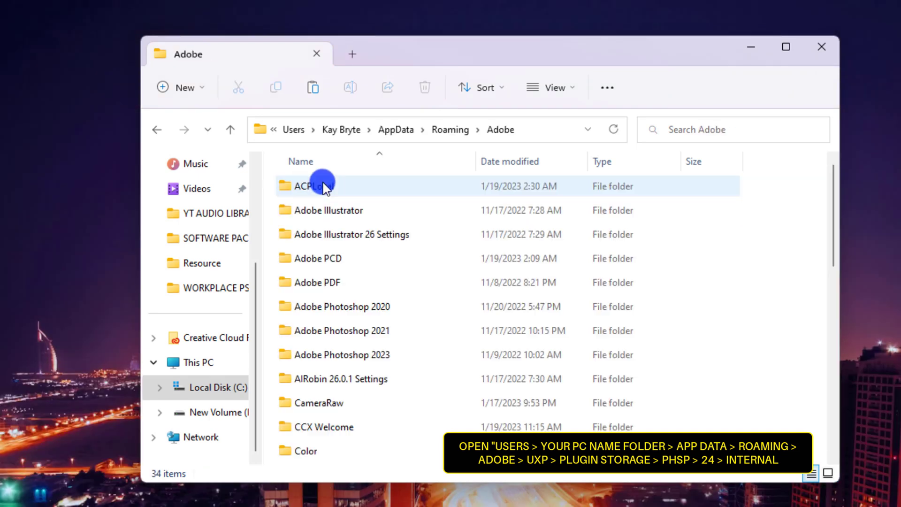
scroll(324, 185, "down", 6)
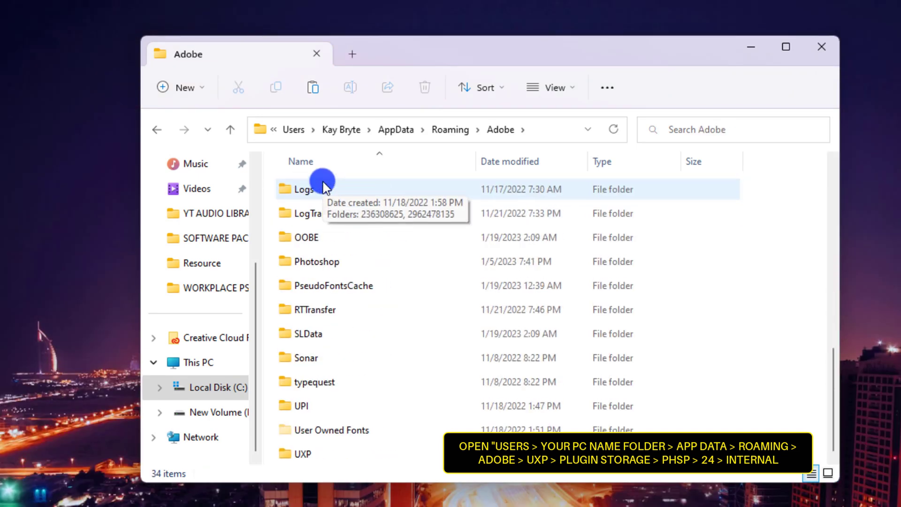
double_click(317, 453)
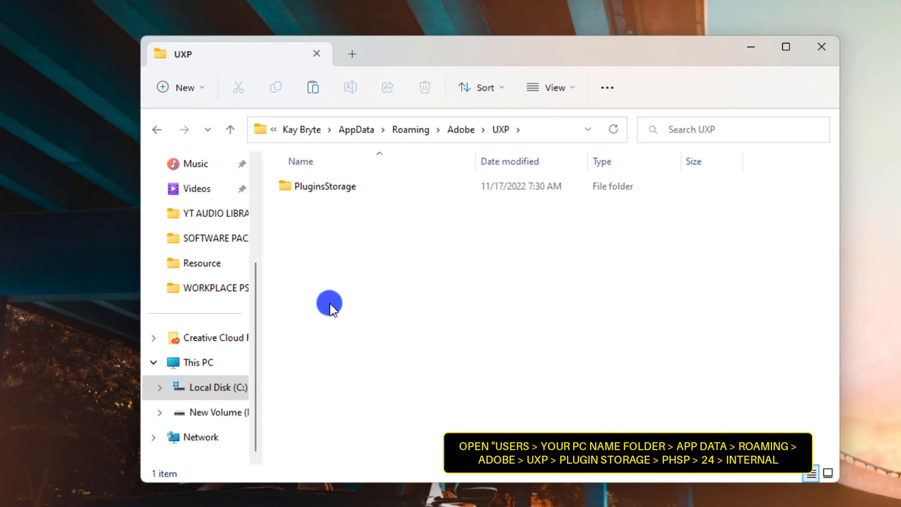
double_click(323, 186)
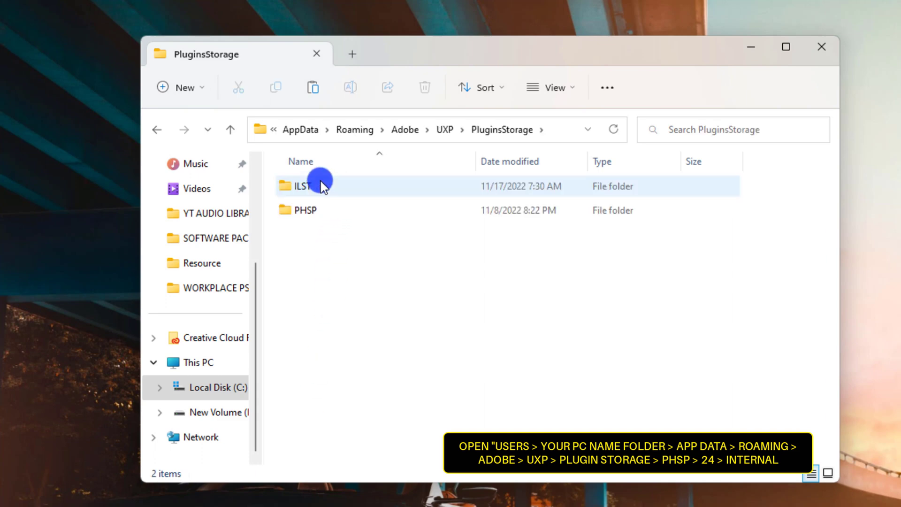
double_click(323, 210)
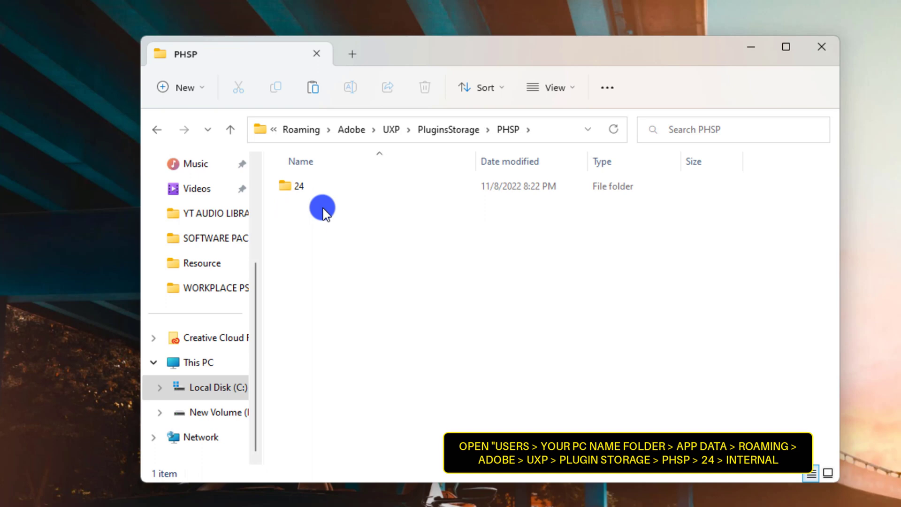
double_click(322, 187)
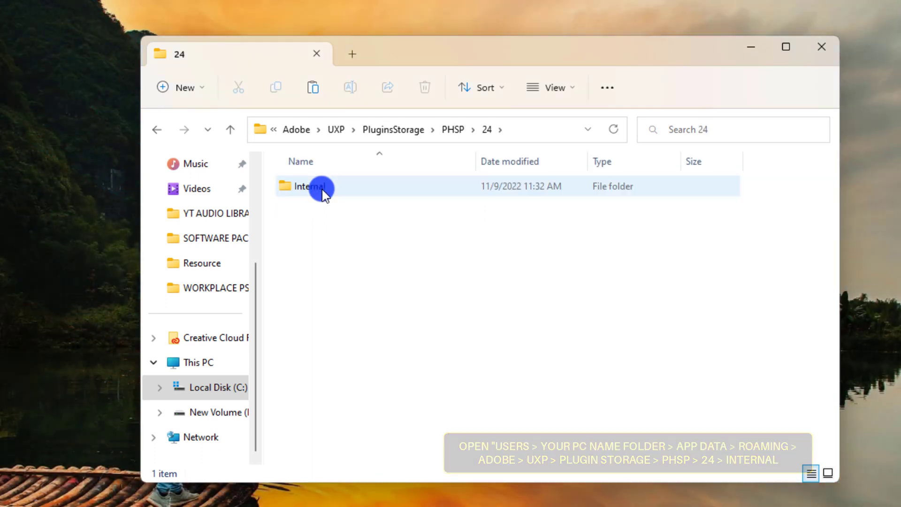
Paste the Internal folder into 24, replacing the destination files, and close File Explorer.
right_click(360, 232)
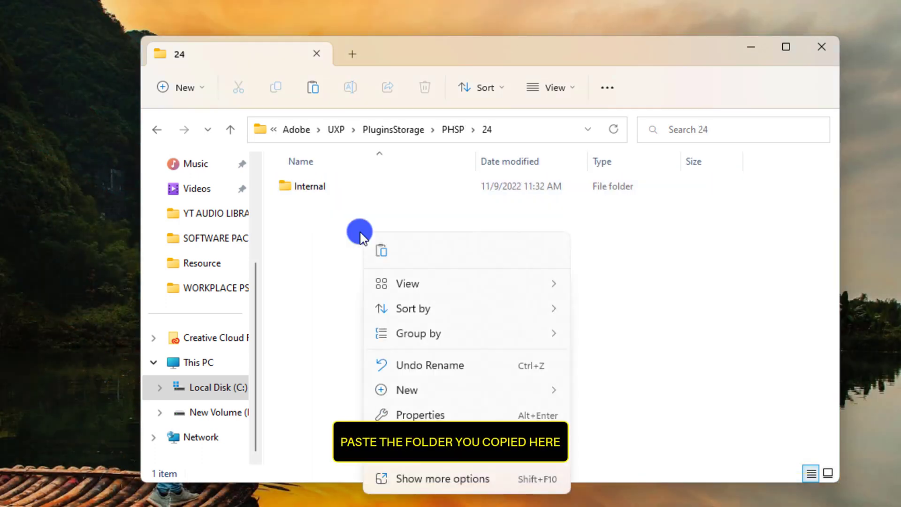
left_click(378, 249)
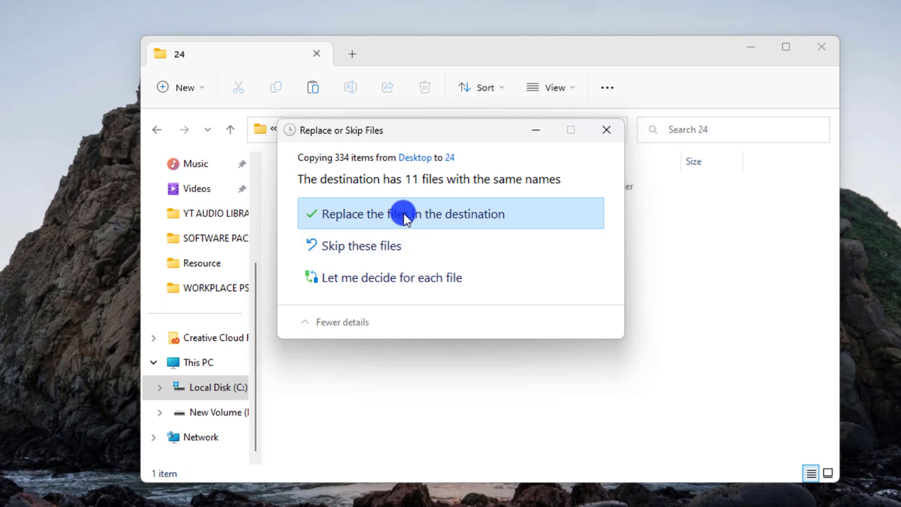
left_click(406, 214)
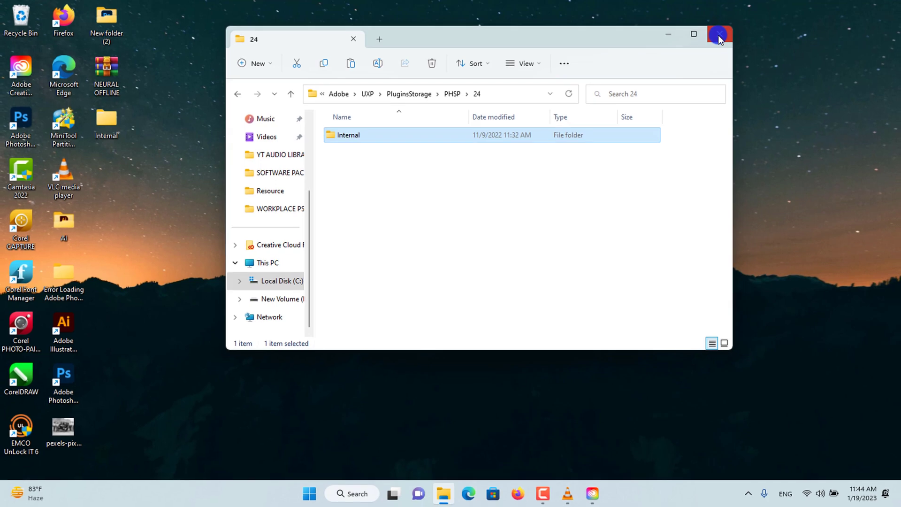
left_click(718, 35)
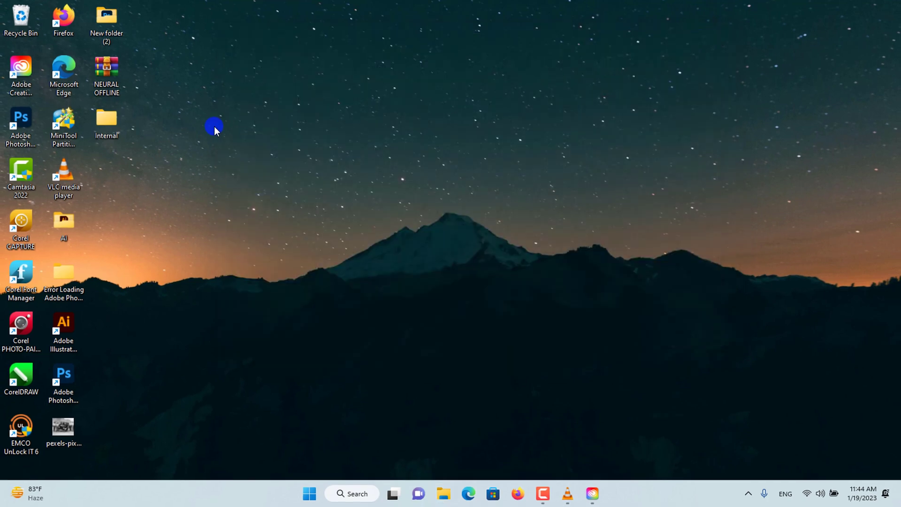
Relaunch Adobe Photoshop from its desktop shortcut.
double_click(19, 123)
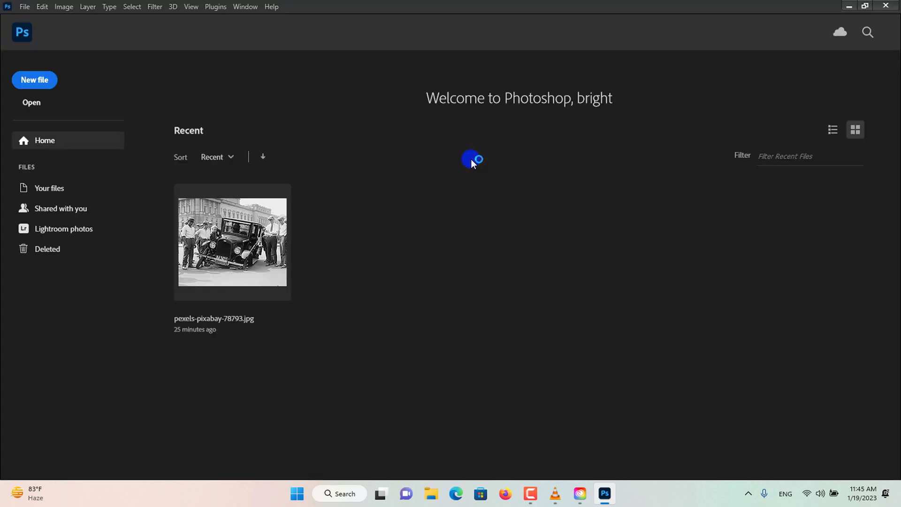
Reopen pexels-pixabay-78793.jpg from Recent files and start Filter > Neural Filters.
left_click(240, 239)
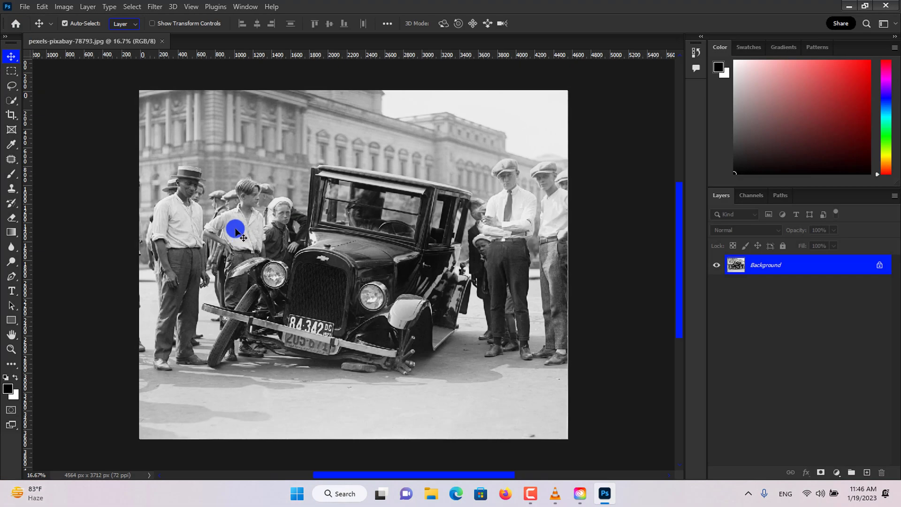
left_click(155, 8)
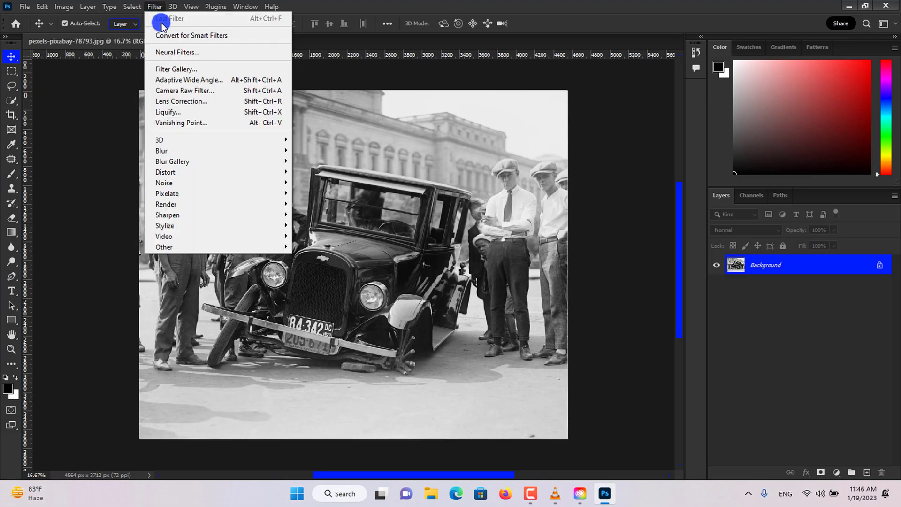
left_click(177, 53)
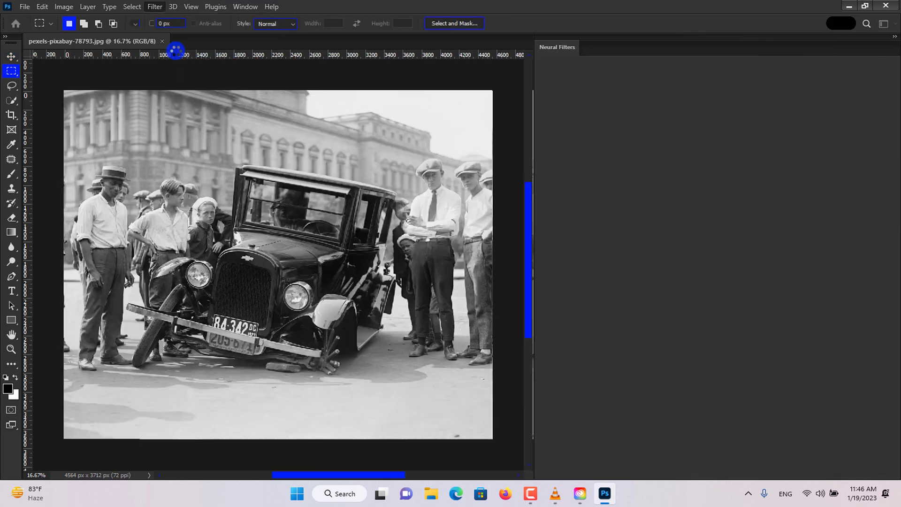